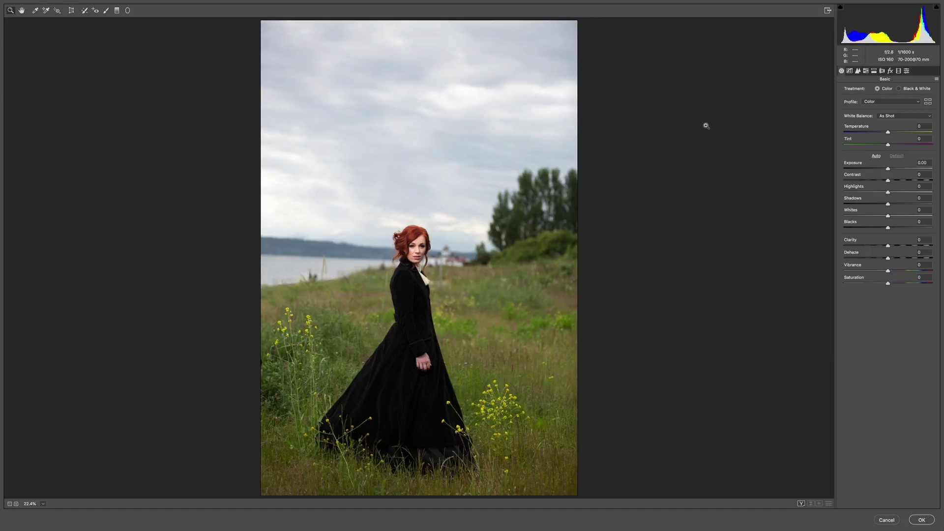
Step: Preview the RGG_Rosemary profiles on the field portrait one after another, from RGG_01_Sage through RGG_10_Thyme
left_click(929, 102)
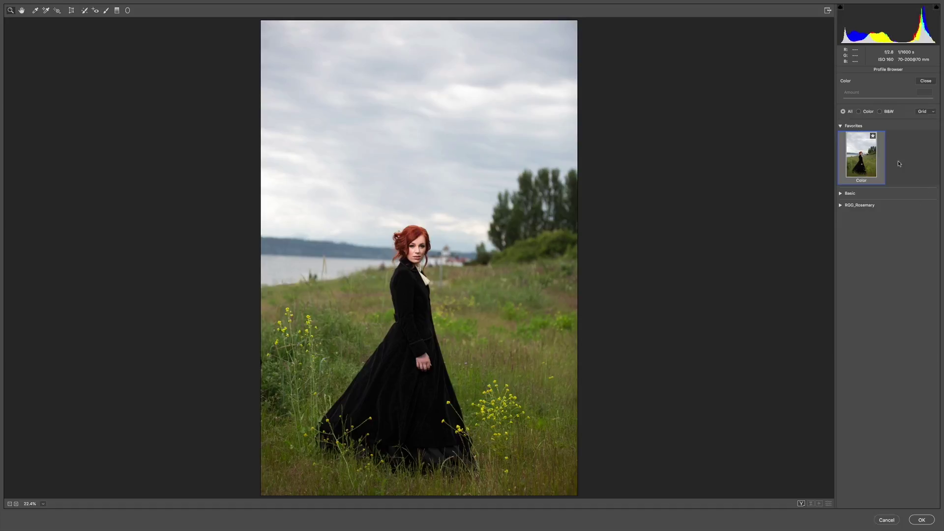
left_click(840, 205)
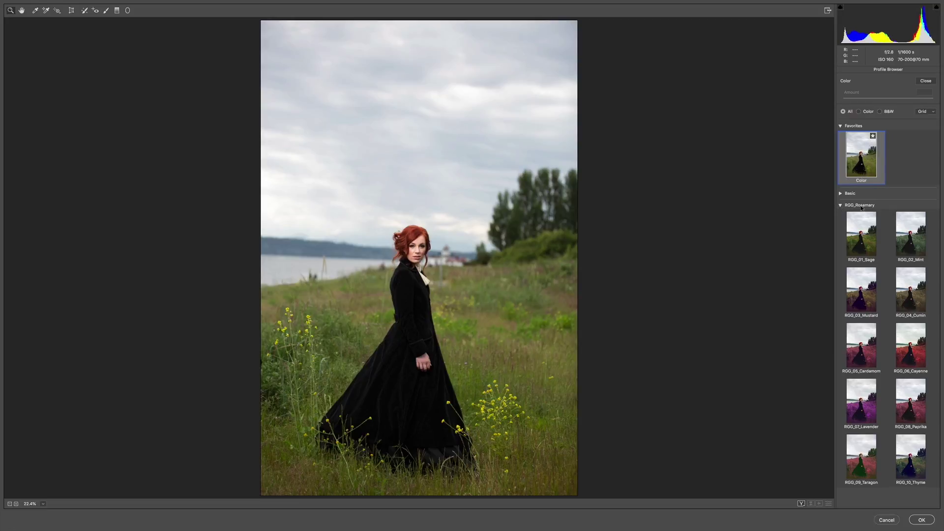
left_click(868, 247)
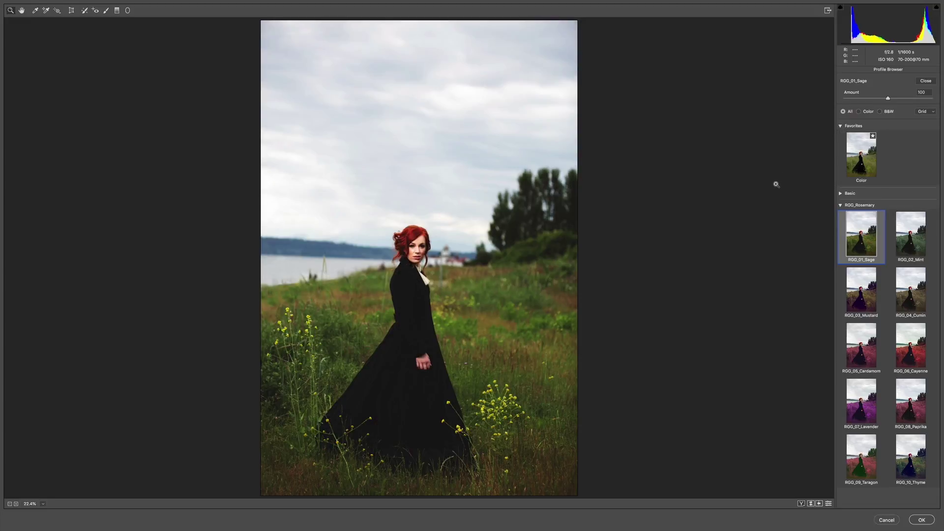
key("Right")
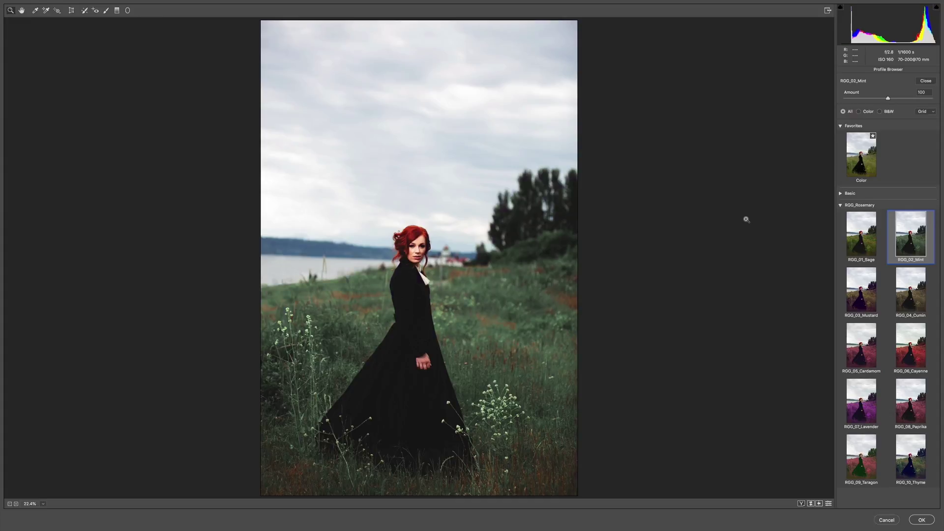
key("Right")
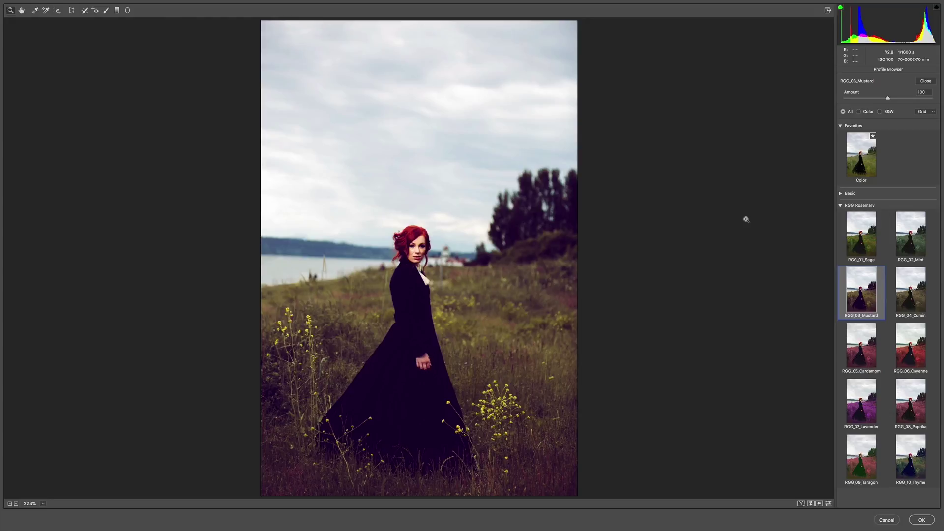
key("Right")
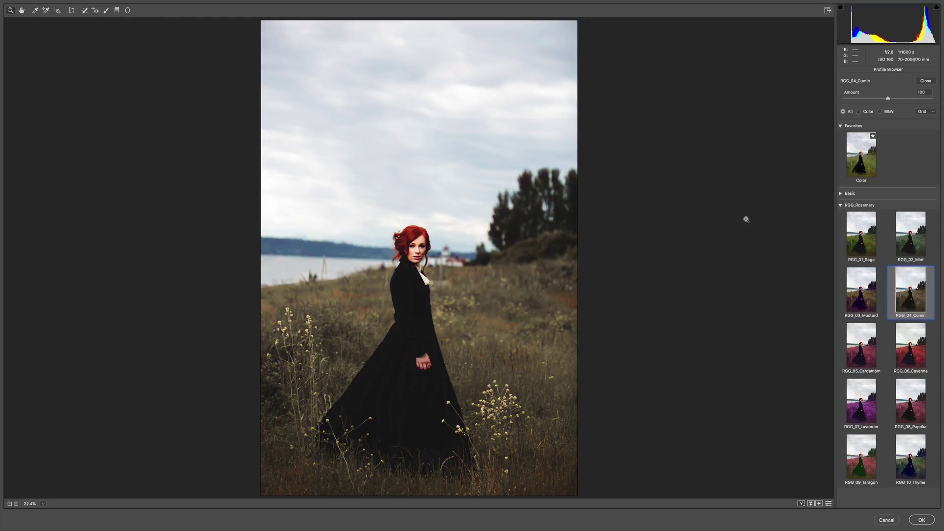
key("Right")
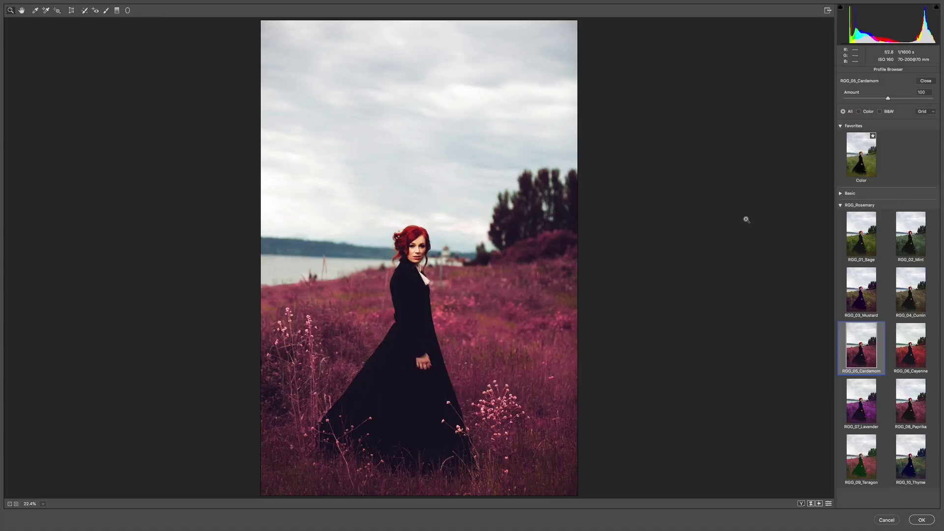
key("Right")
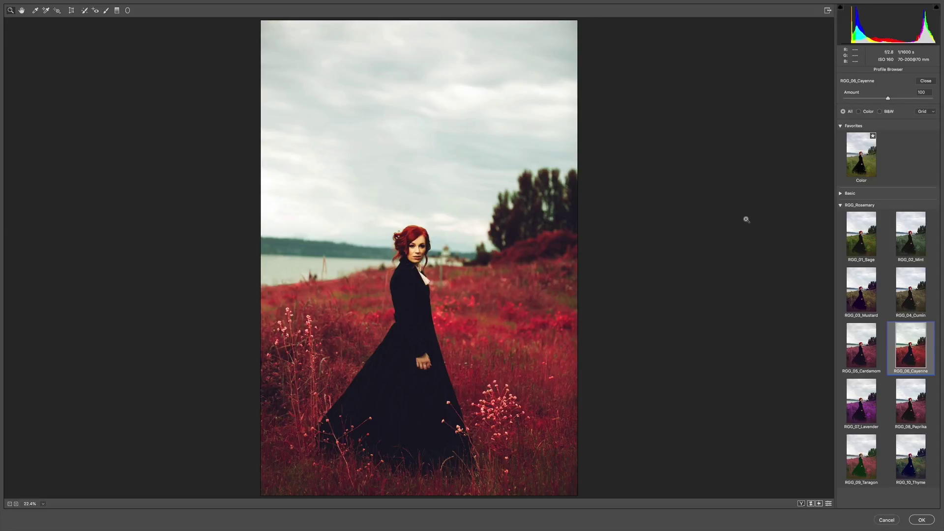
key("Right")
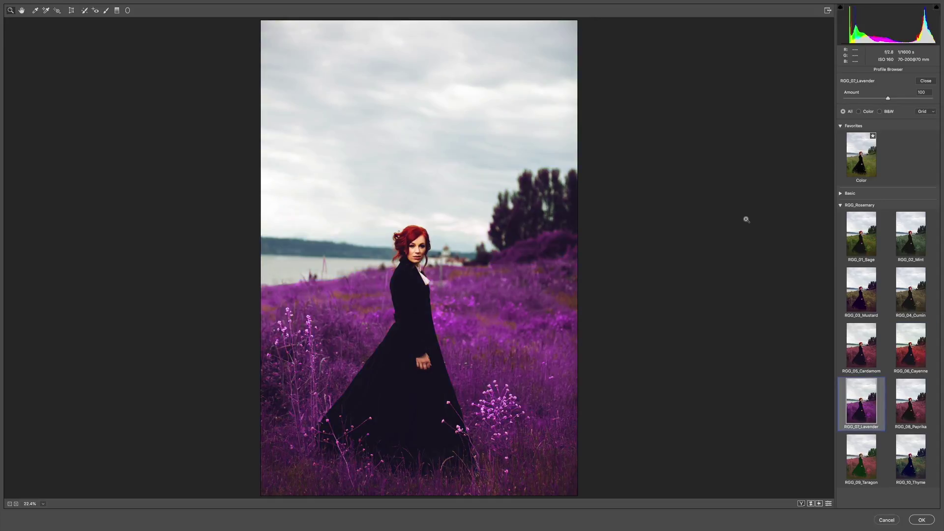
key("Right")
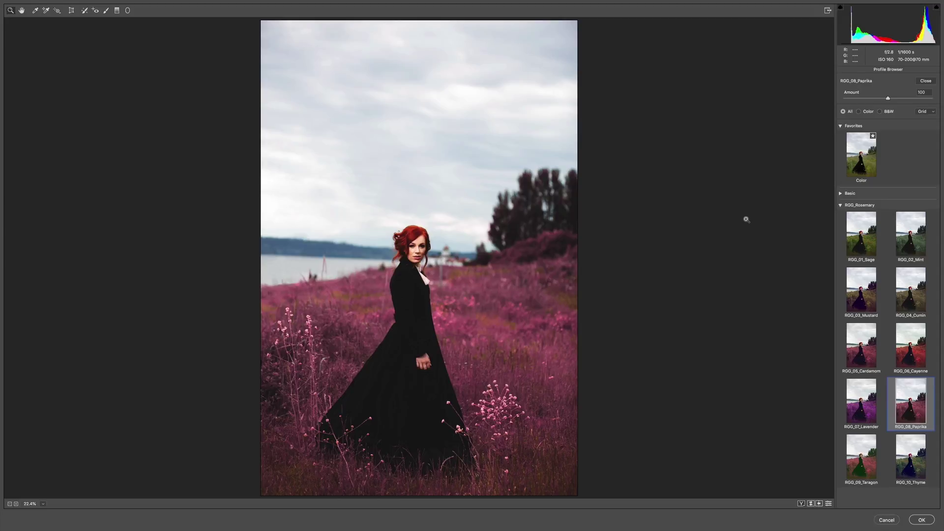
key("Right")
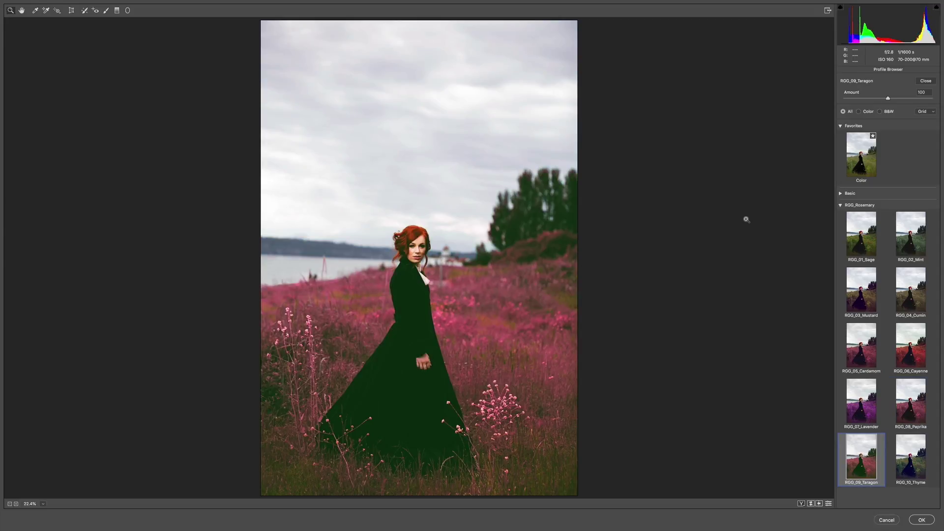
key("Right")
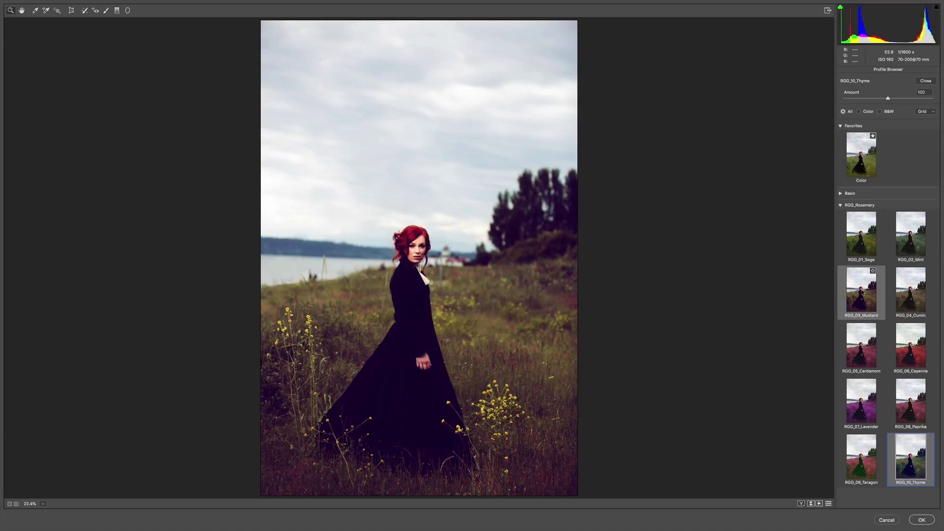
Step: Apply the RGG_03_Mustard profile to the field portrait, inspect it up close, and reduce its amount to 83
left_click(861, 291)
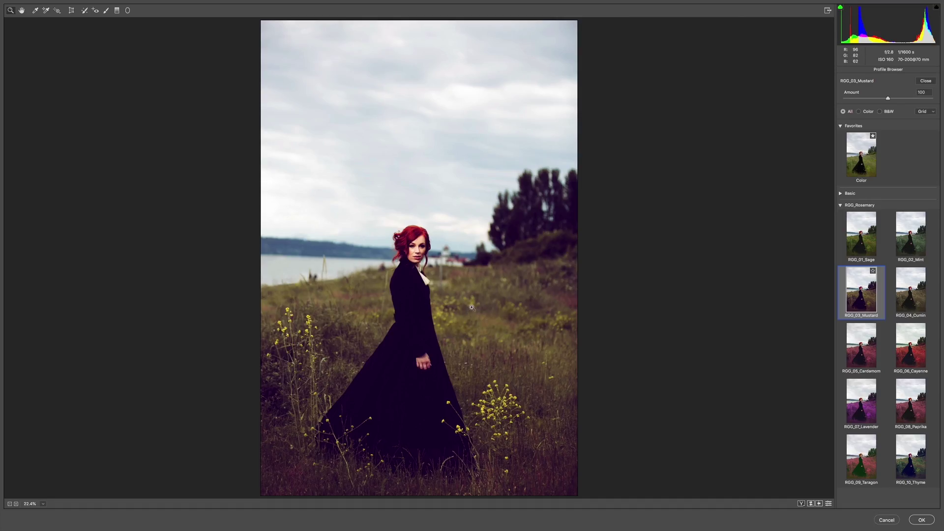
key("super+equal")
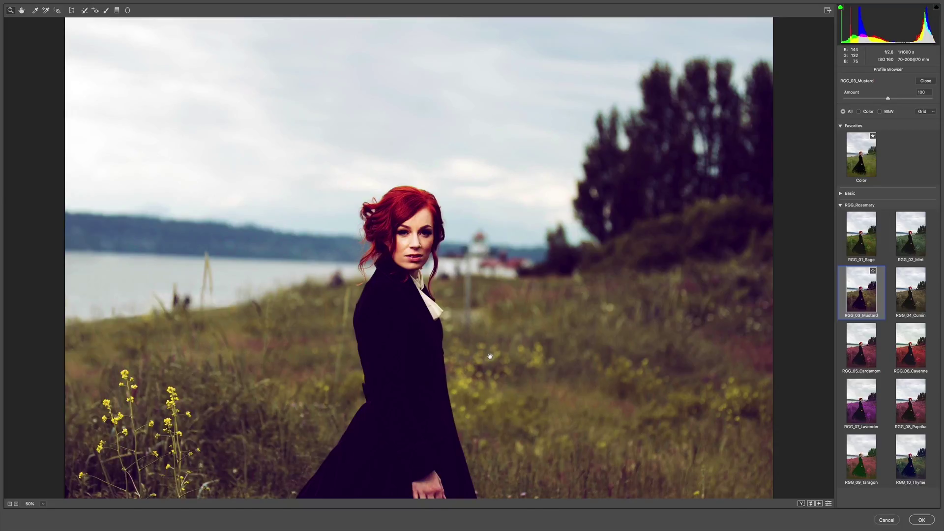
left_click_drag(490, 356, 482, 280)
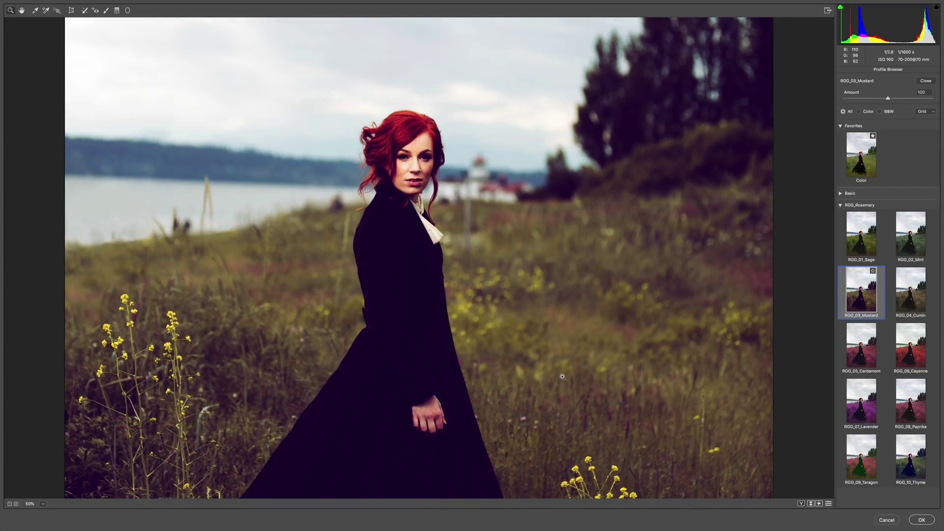
key("super+minus")
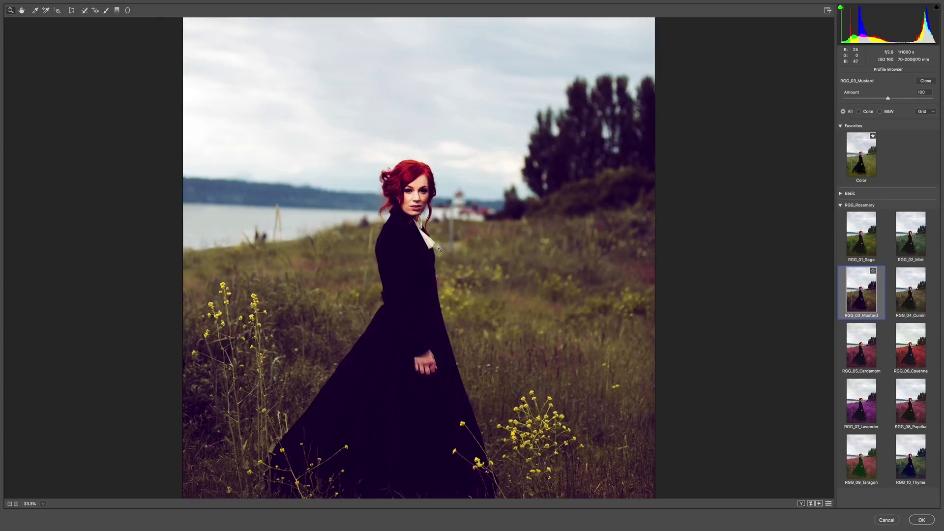
left_click(468, 243, "alt")
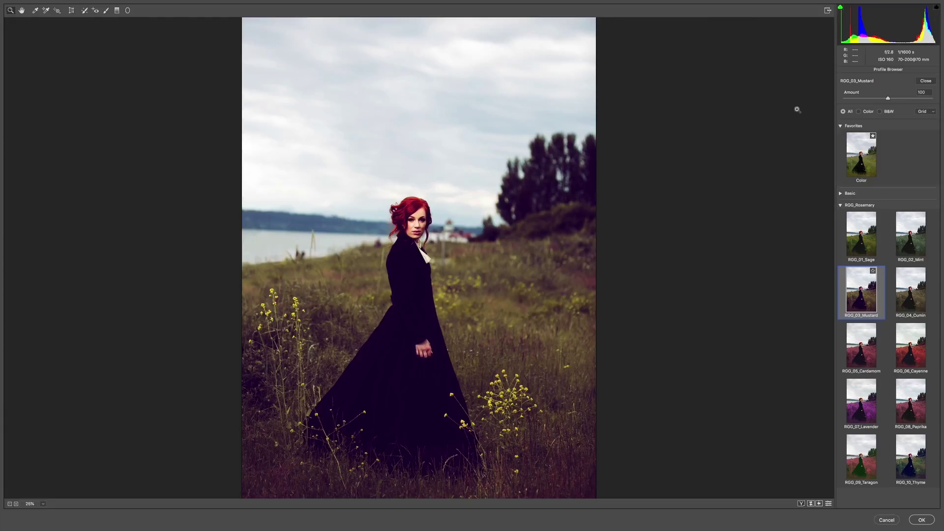
left_click_drag(888, 99, 880, 99)
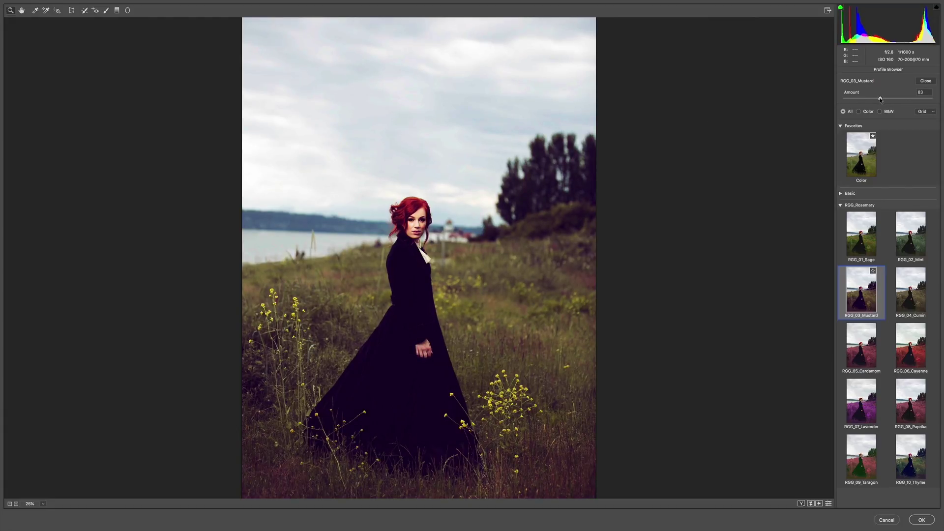
left_click_drag(880, 99, 880, 99)
left_click(925, 80)
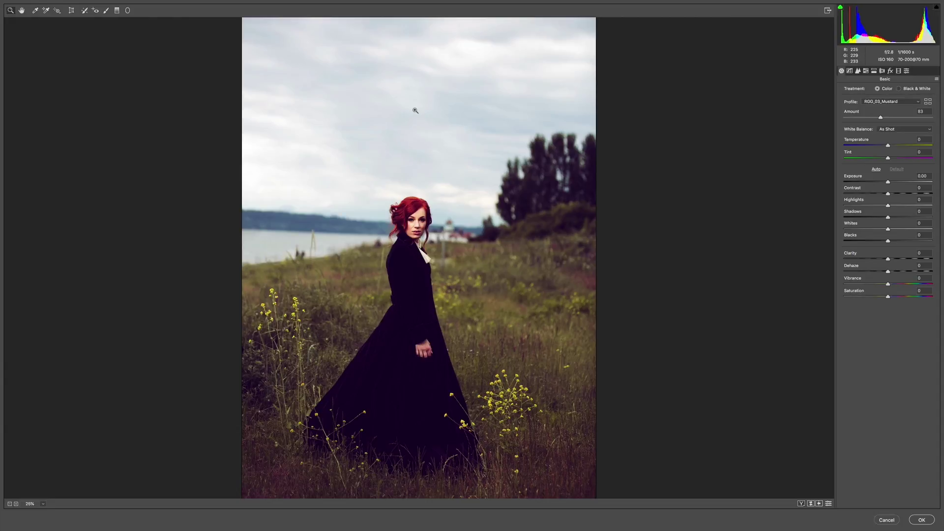
Step: Lower the saturation of the Blues to -79 to mute the sky and water, and return to the basic adjustments
left_click(866, 72)
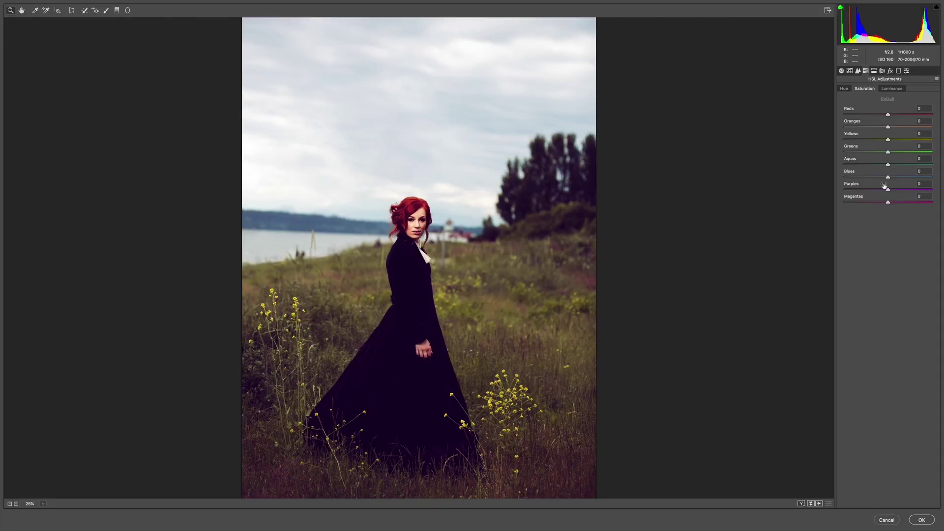
left_click_drag(888, 178, 853, 178)
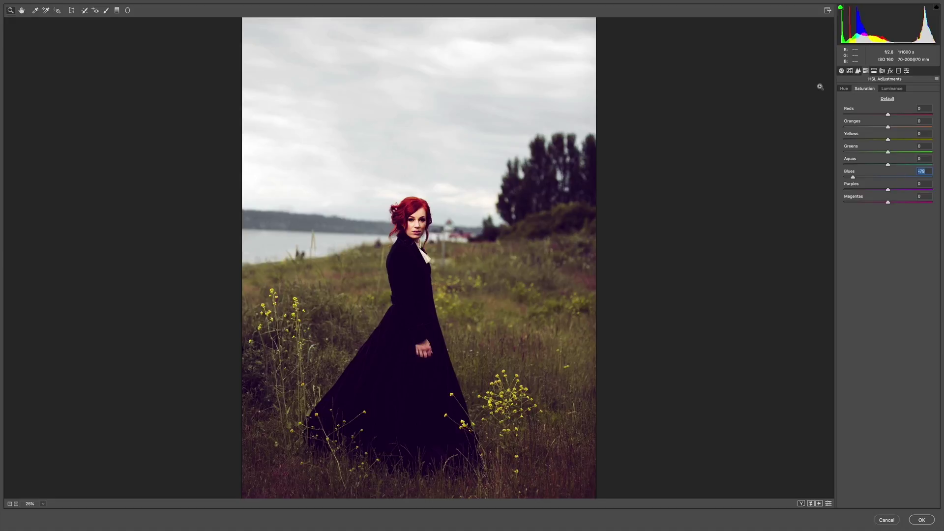
left_click(841, 71)
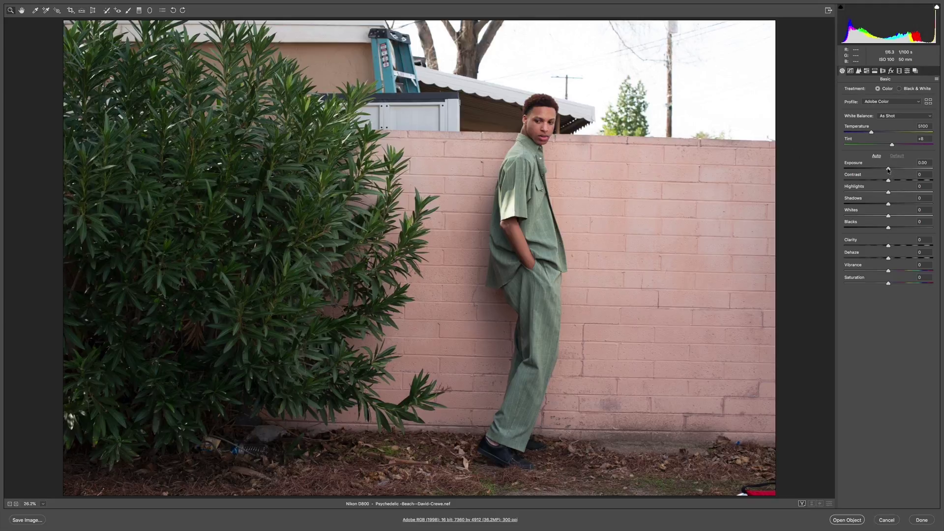
Step: Set the exposure to -0.40 and the shadows to +35 on the raw photo of the man by the wall
left_click_drag(888, 169, 884, 169)
left_click_drag(890, 206, 905, 204)
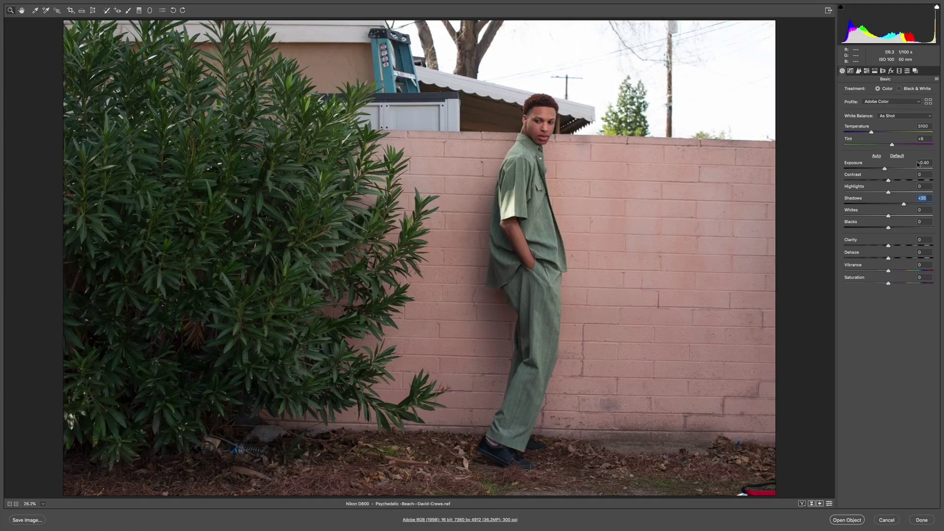
Step: Compare the RGG_01_Sage and RGG_02_Mint profiles from the RGG_Rosemary set on the wall photo
left_click(929, 103)
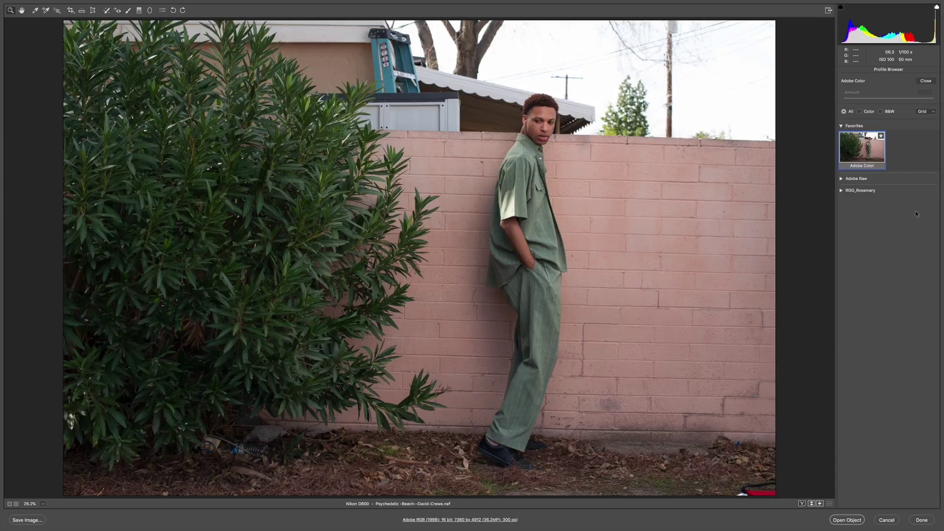
left_click(841, 190)
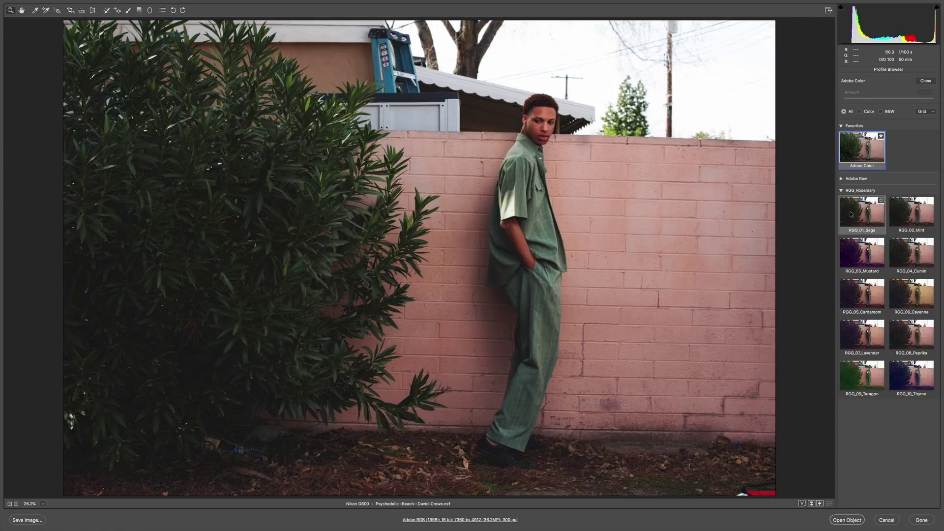
left_click(862, 212)
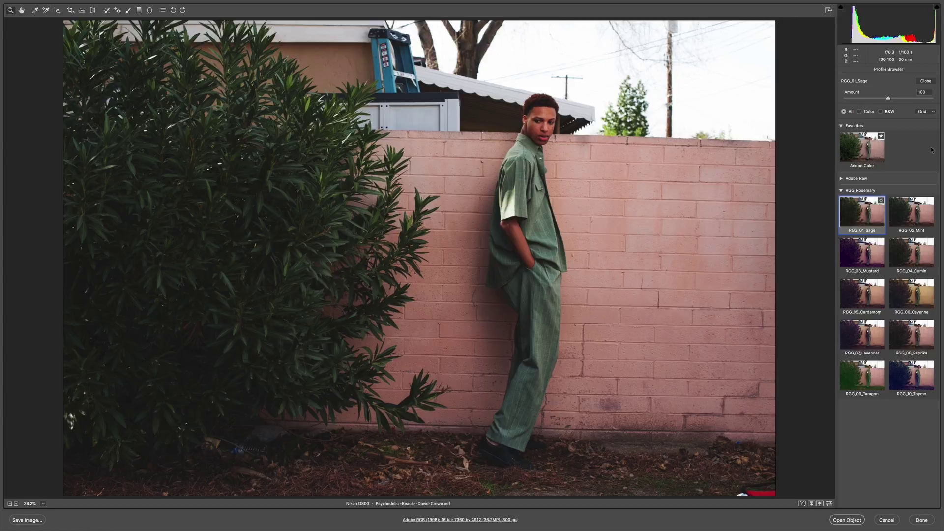
key("Right")
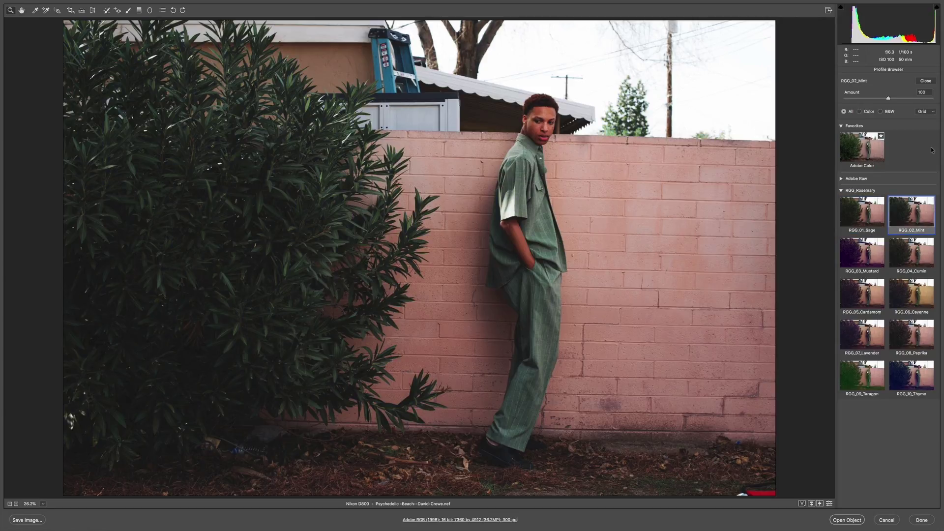
key("Left")
key("Right")
key("Left")
key("Right")
key("Left")
key("Right")
Step: Preview RGG_03_Mustard and RGG_04_Cumin on the wall photo, and compare RGG_05_Cardamom with RGG_06_Cayenne
key("Right")
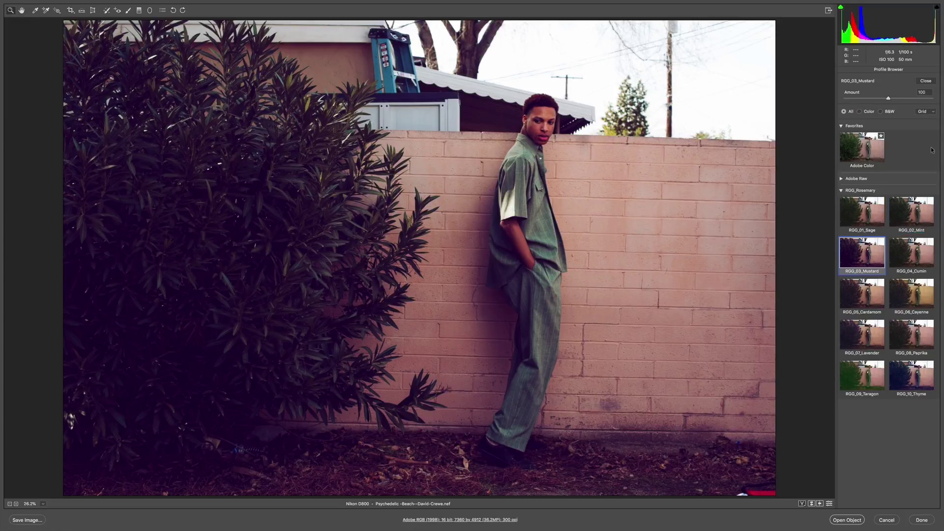
key("Right")
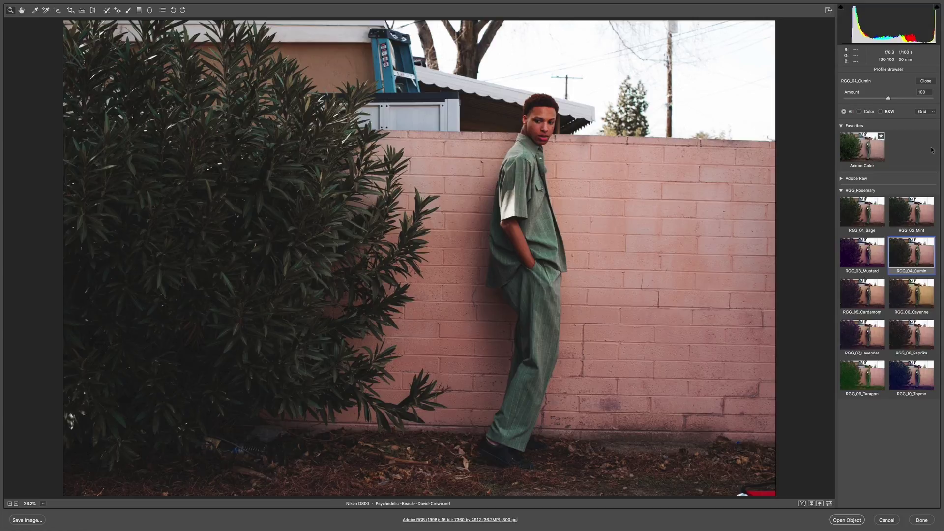
key("Right")
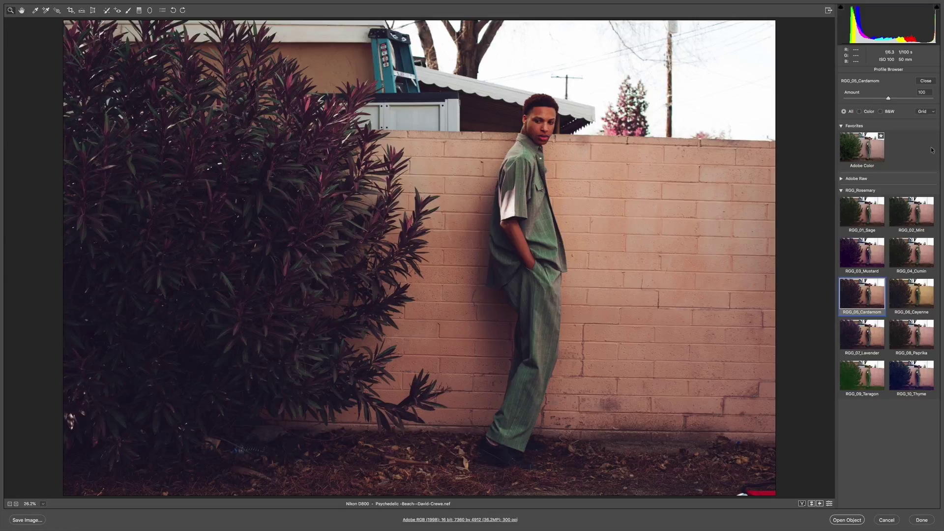
key("Right")
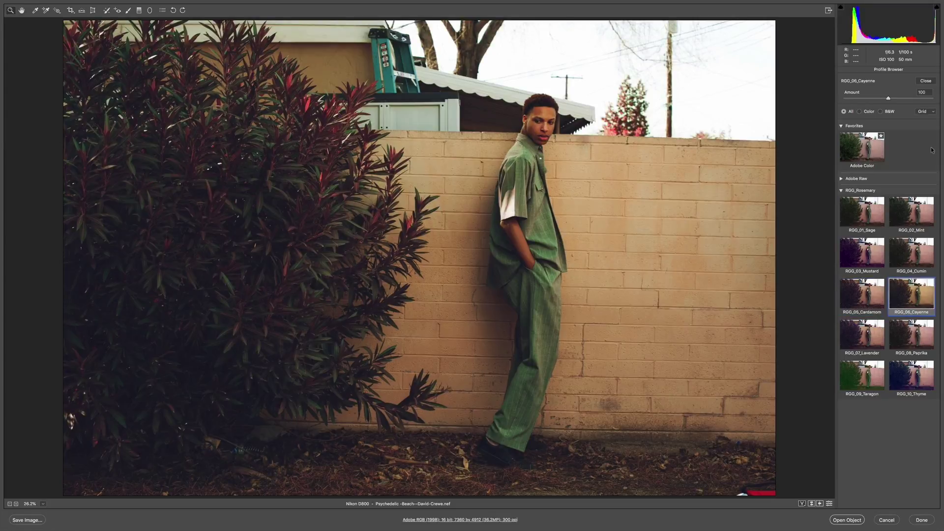
key("Left")
key("Right")
Step: Compare RGG_07_Lavender with RGG_08_Paprika on the wall photo, and preview RGG_09_Taragon and RGG_10_Thyme
key("Right")
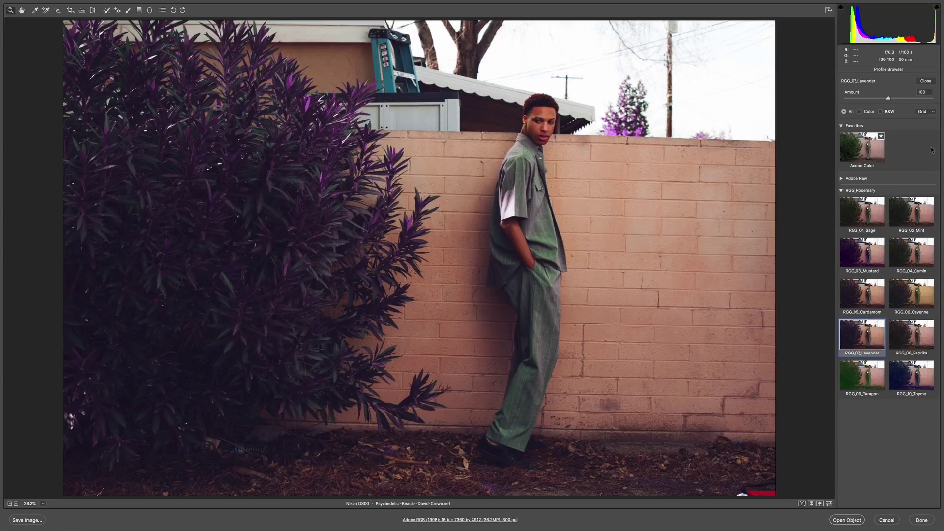
key("Right")
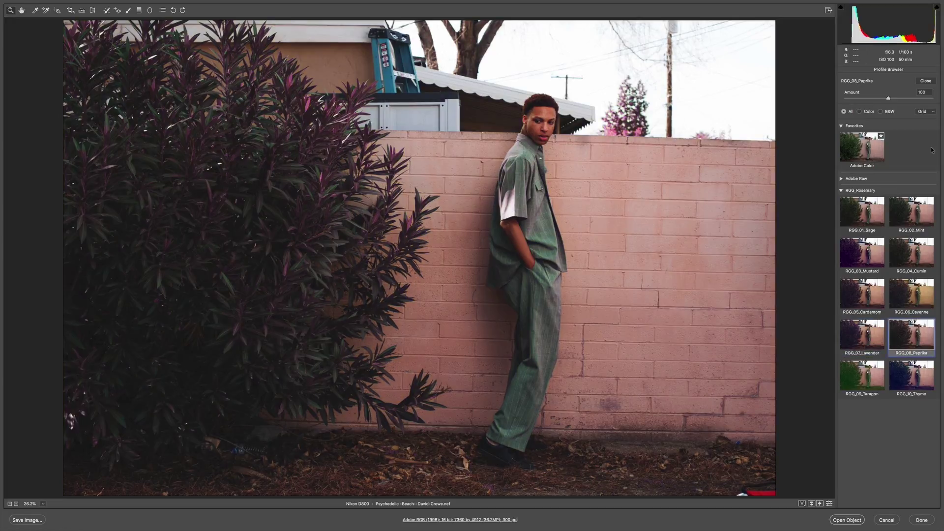
key("Left")
key("Right")
key("Left")
key("Right")
key("Right")
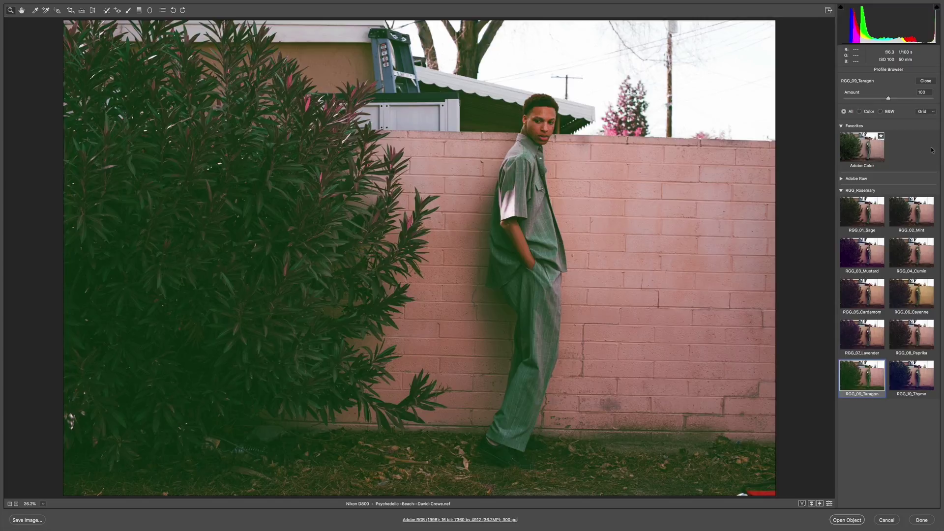
key("Right")
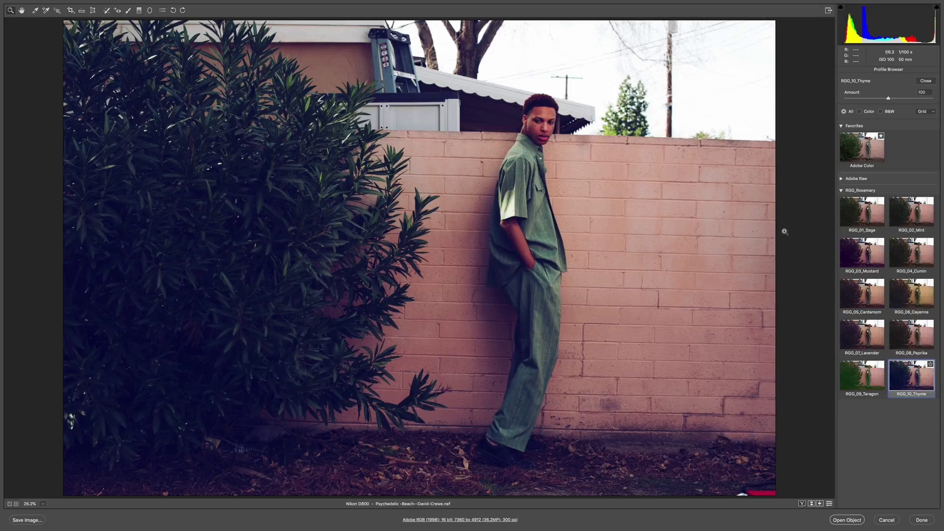
Step: Apply the RGG_04_Cumin profile to the wall photo and reduce its amount to about 83
left_click(912, 252)
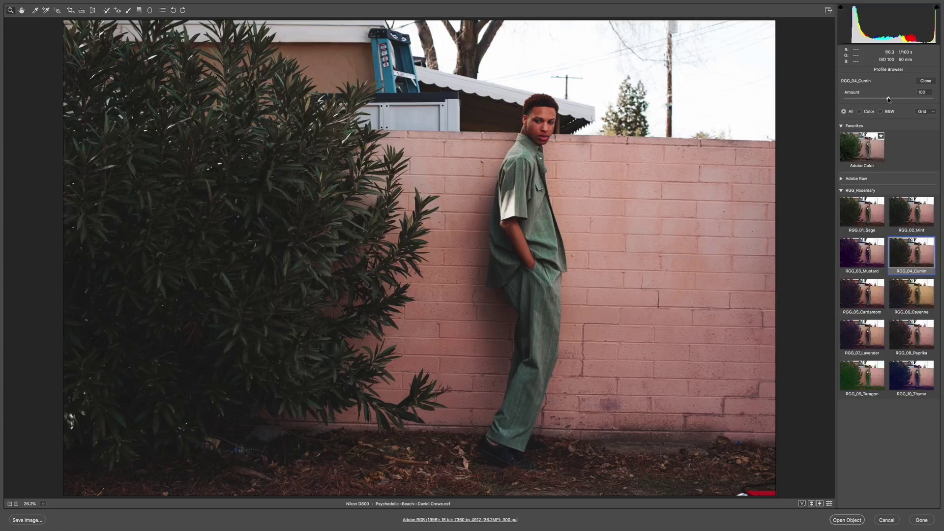
left_click_drag(888, 99, 880, 99)
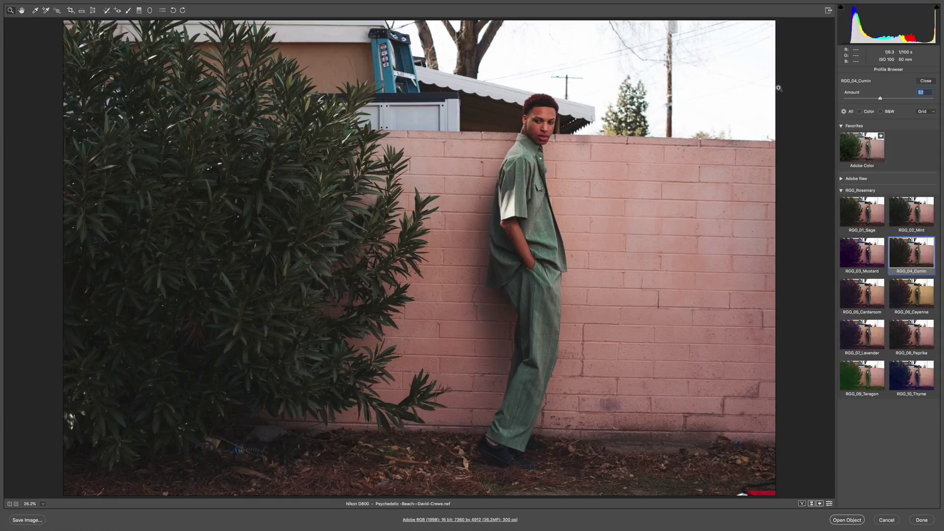